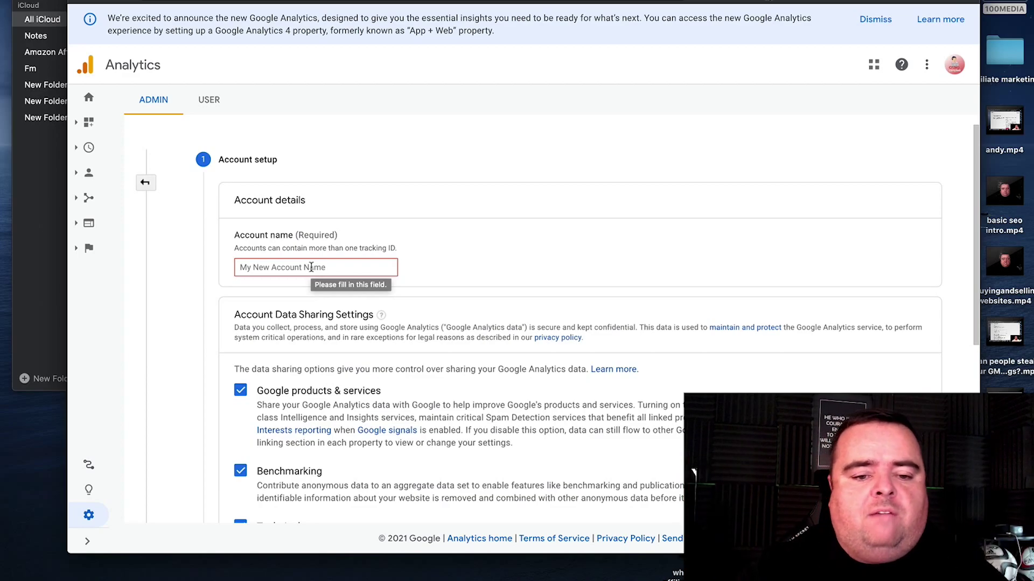
Fill the account name from a saved suggestion and leave all data-sharing options ticked.
click(303, 268)
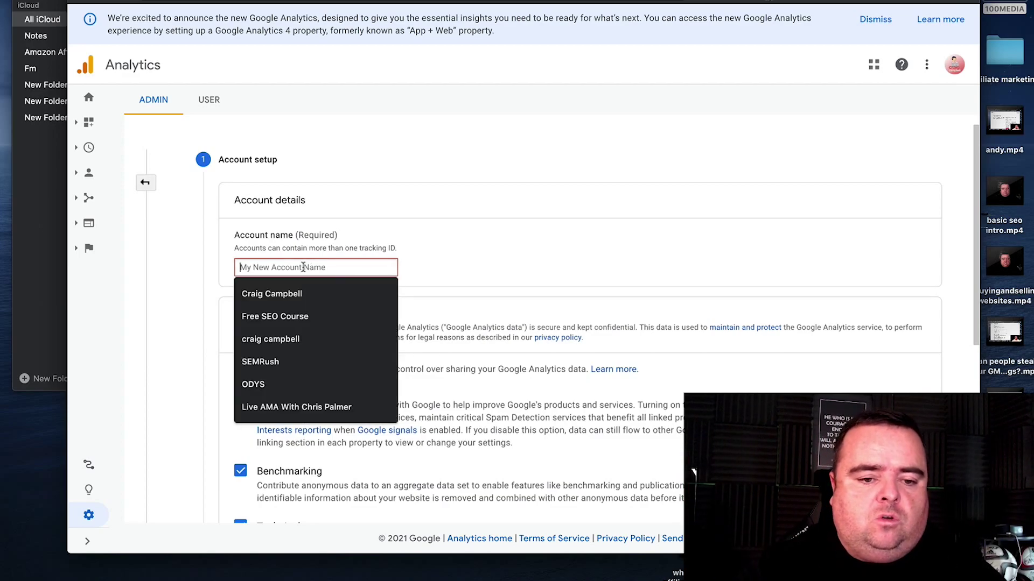
click(300, 293)
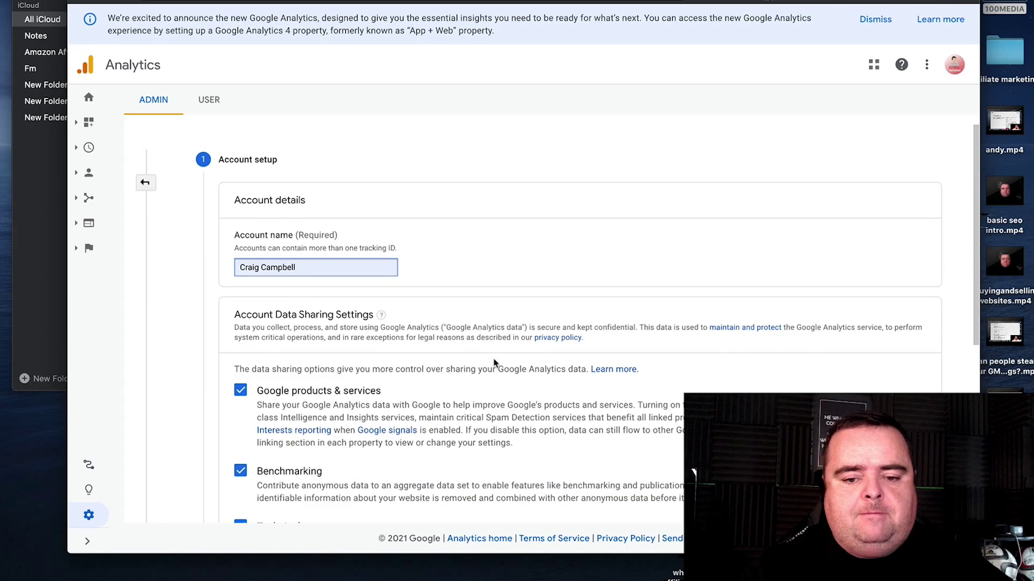
drag(496, 364, 499, 525)
scroll(500, 525, down, 5)
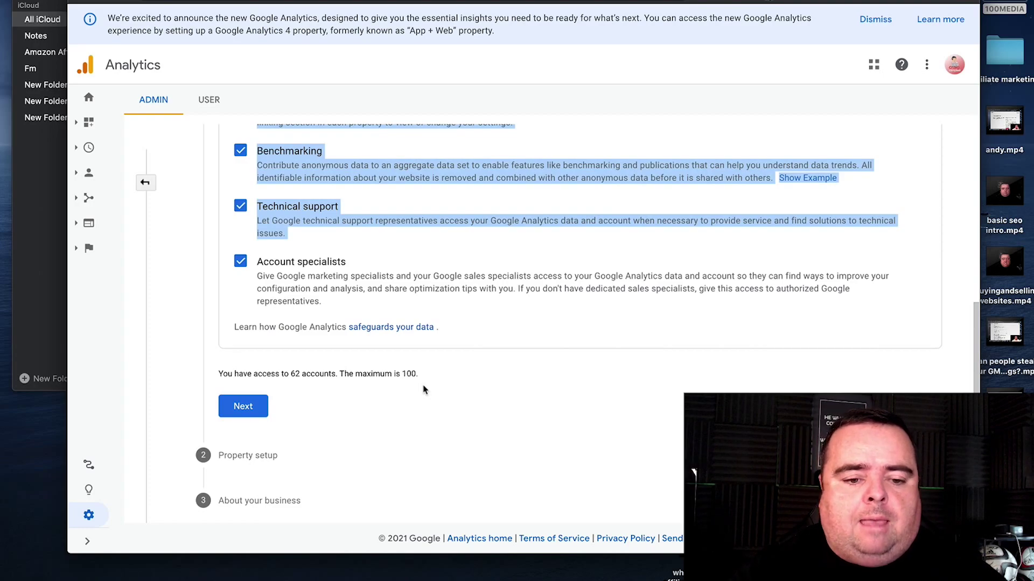
Name the property 'craigs site' with United Kingdom time zone and British Pound (GBP £) currency.
click(252, 413)
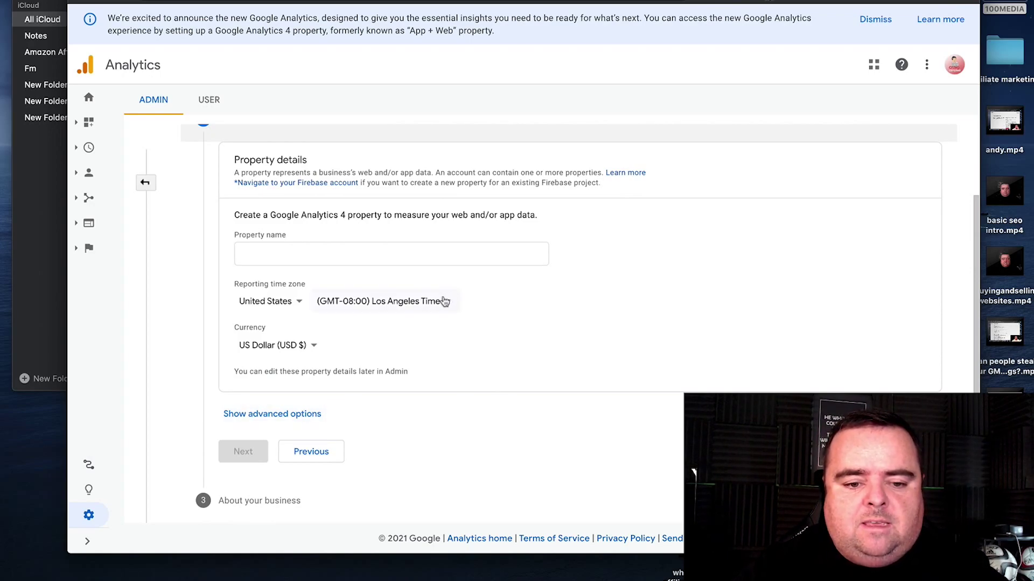
click(316, 256)
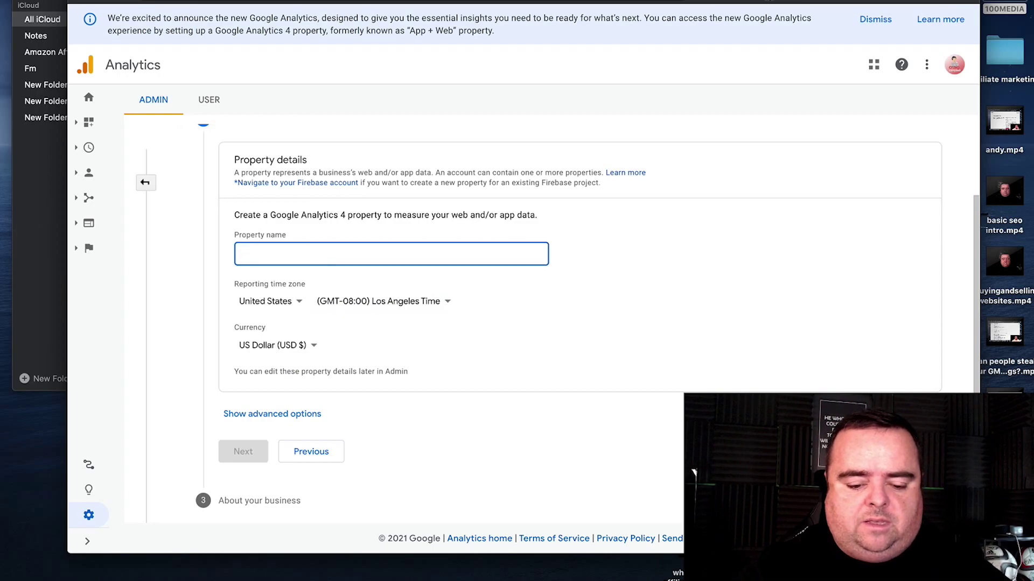
text(craigs site)
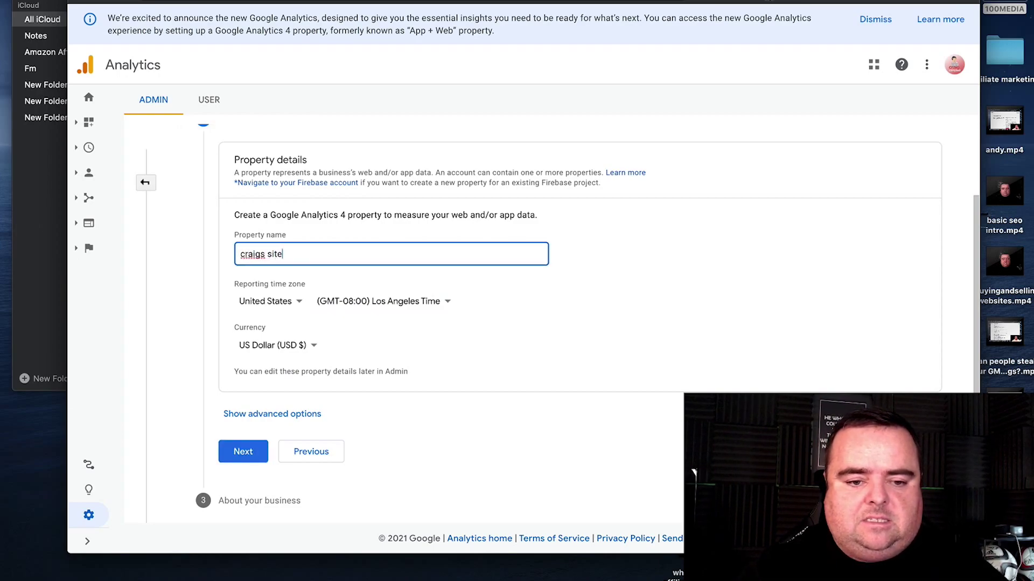
click(293, 301)
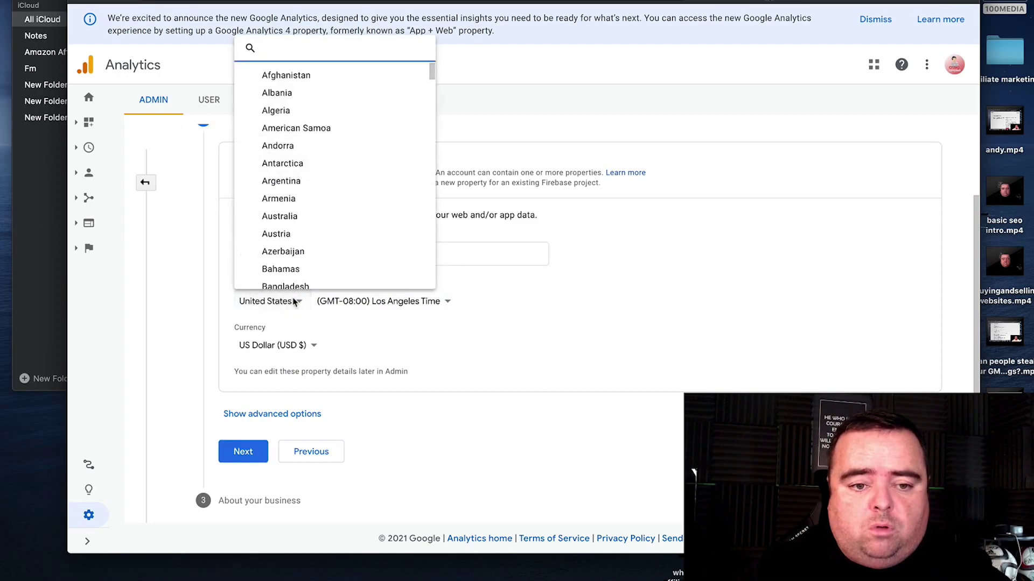
text(unit)
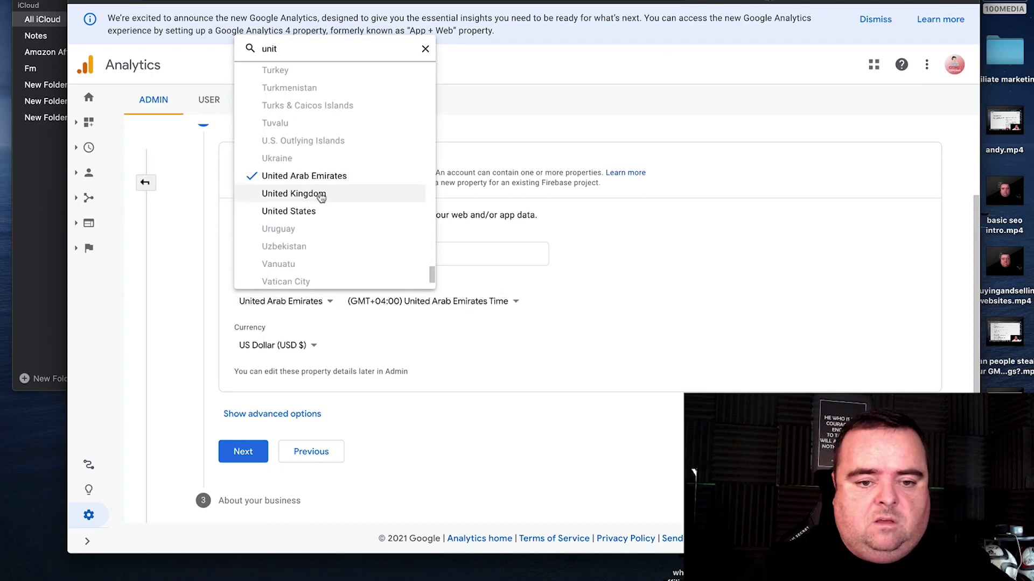
click(319, 194)
click(305, 347)
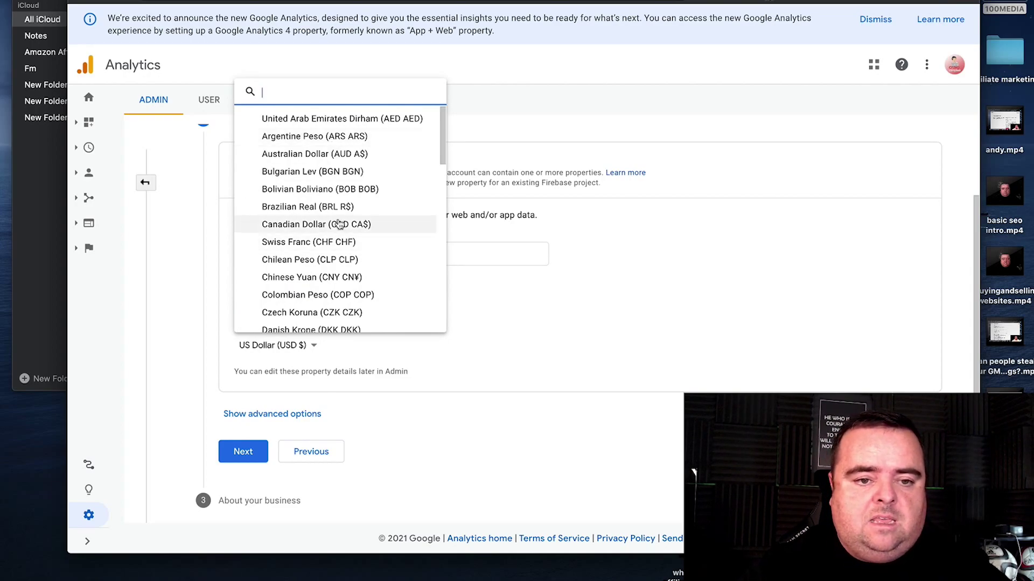
text(gb)
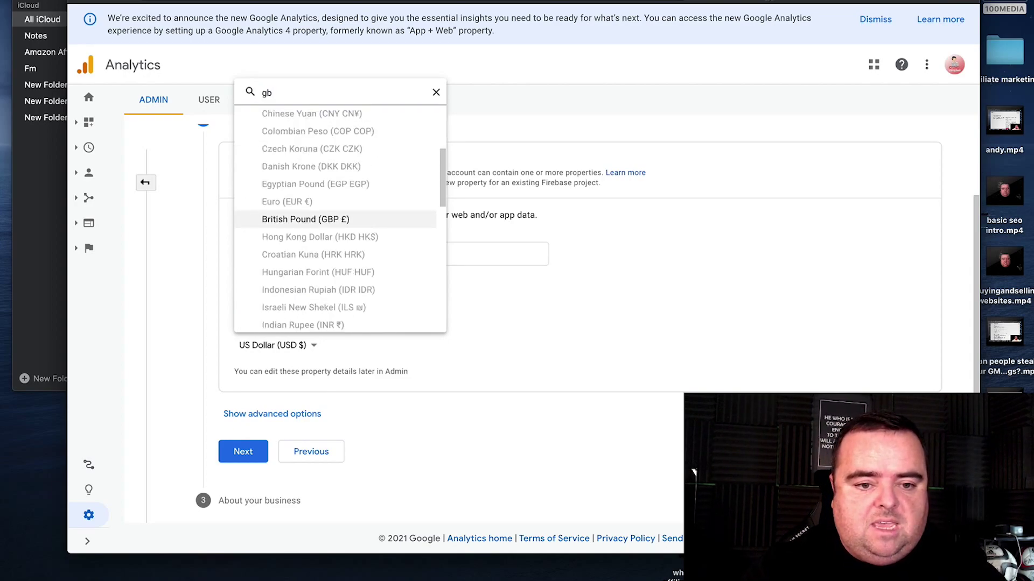
click(345, 219)
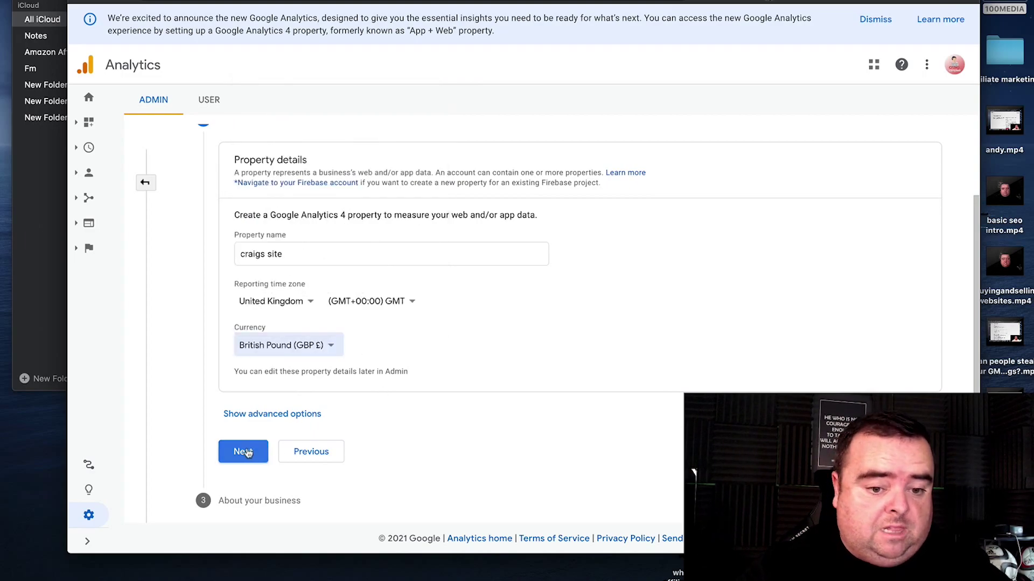
Set business size to Small and tick Increase my conversions.
click(242, 452)
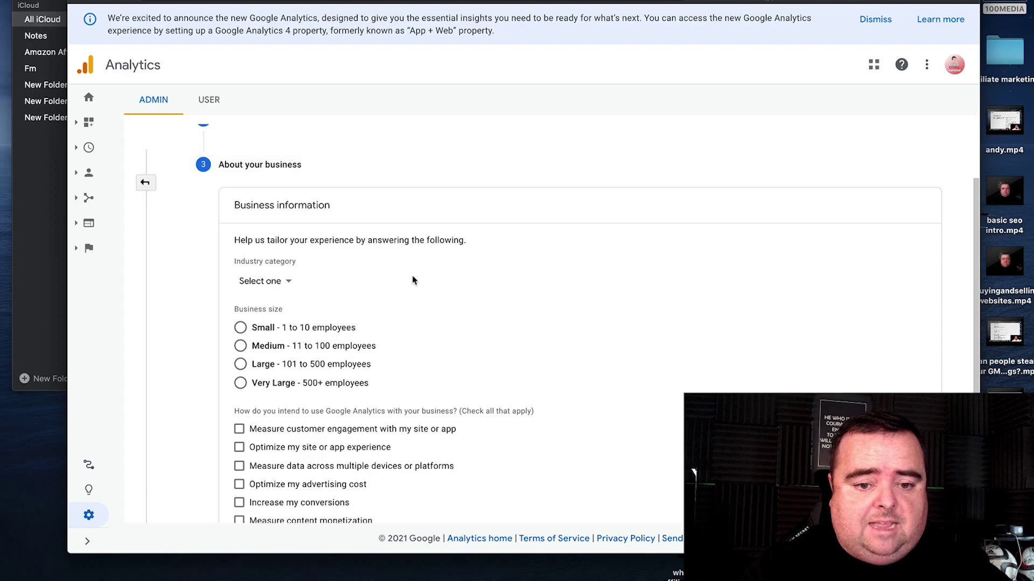
scroll(412, 281, down, 5)
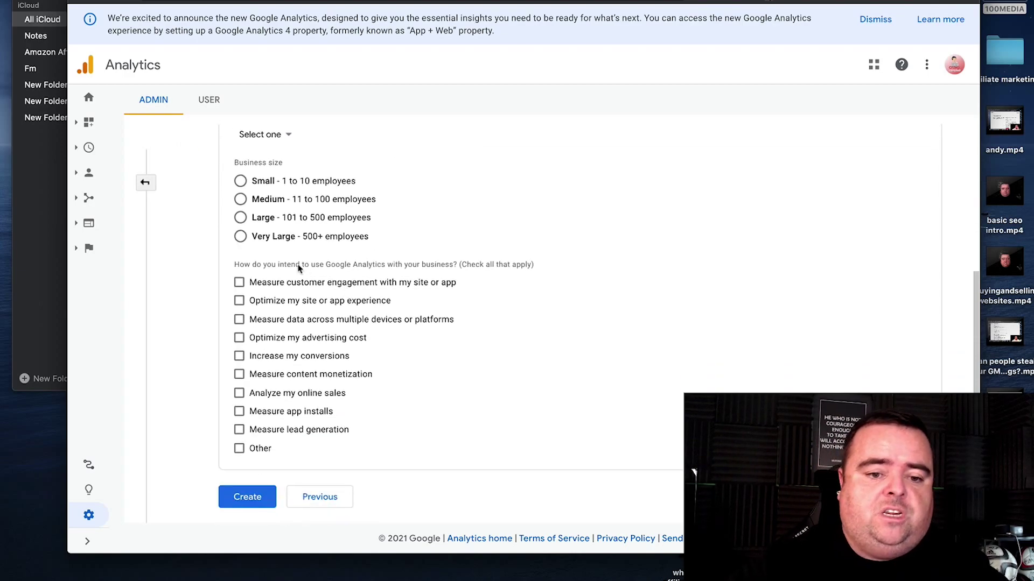
click(241, 182)
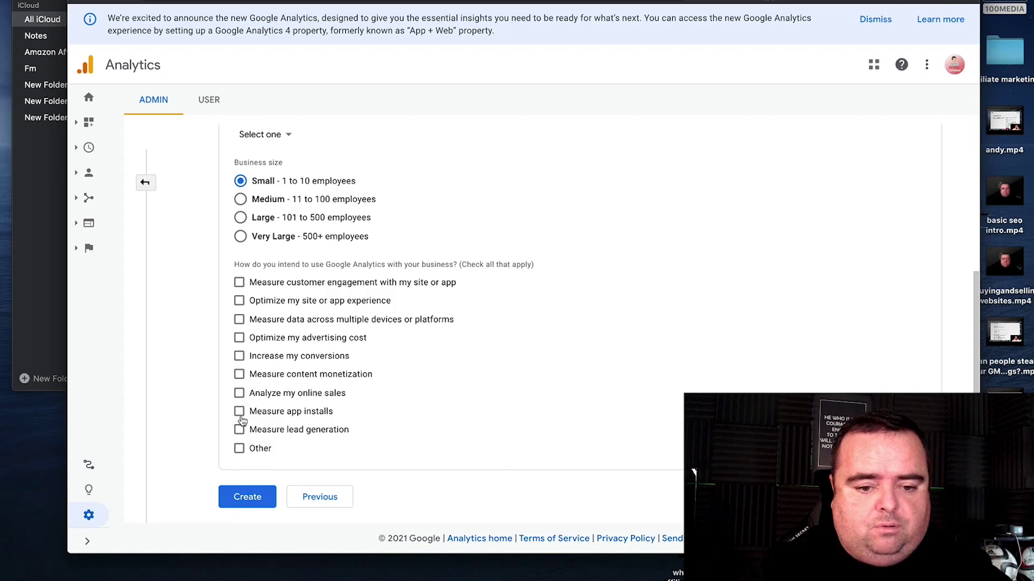
click(239, 356)
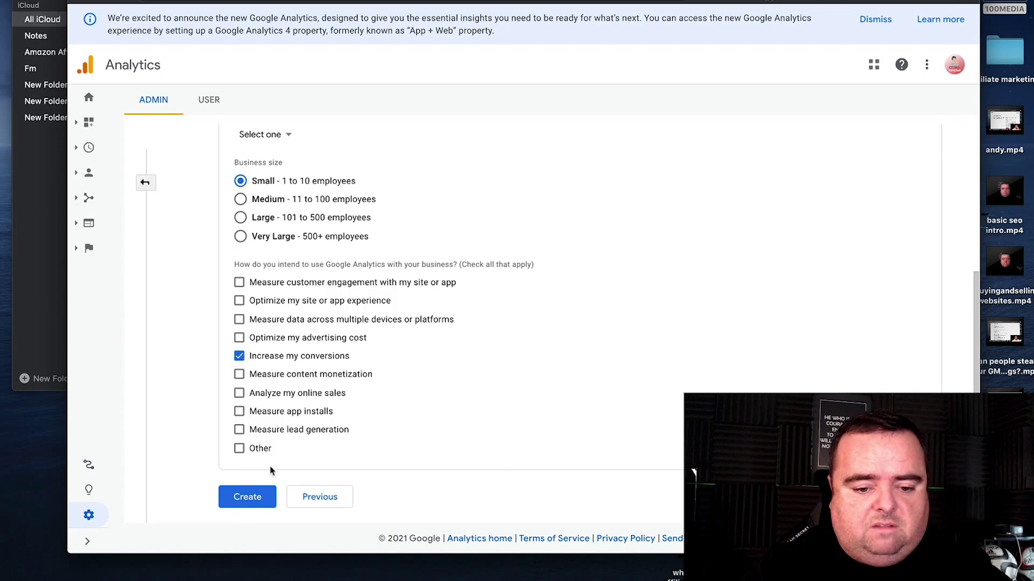
Submit the setup and accept the Data Processing and Measurement Controller terms.
click(263, 501)
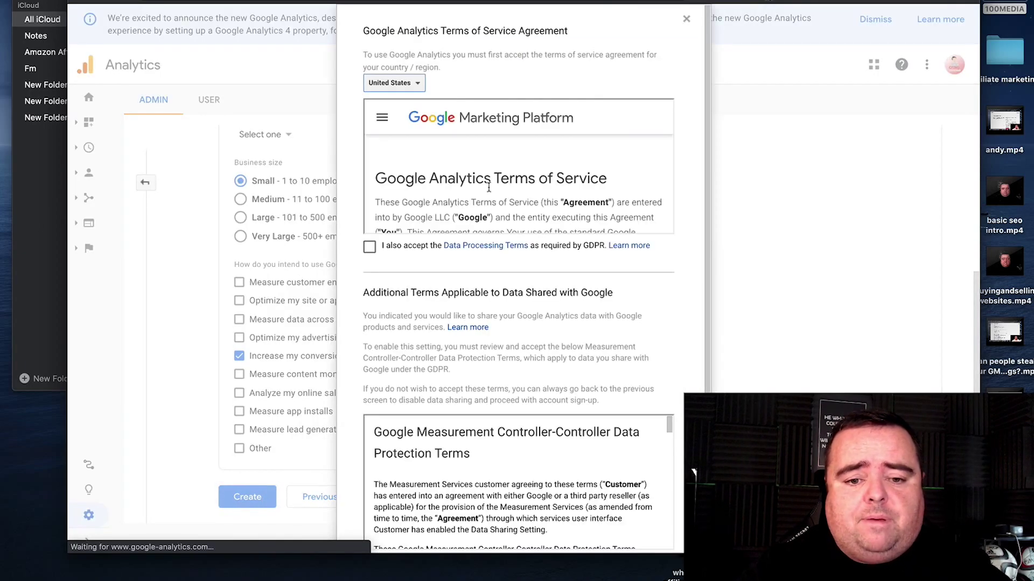
click(370, 247)
drag(579, 296, 550, 301)
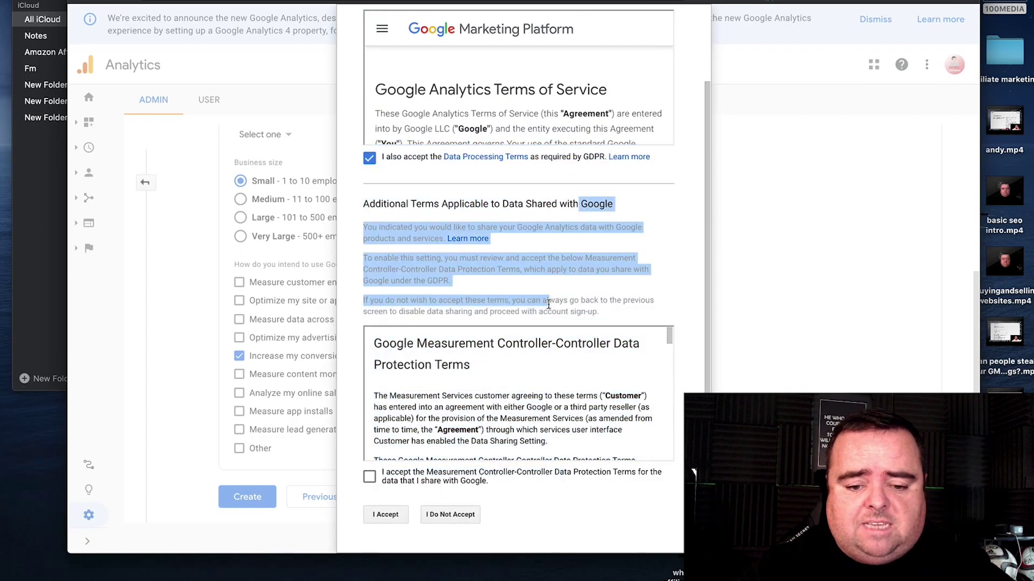
click(370, 477)
click(386, 515)
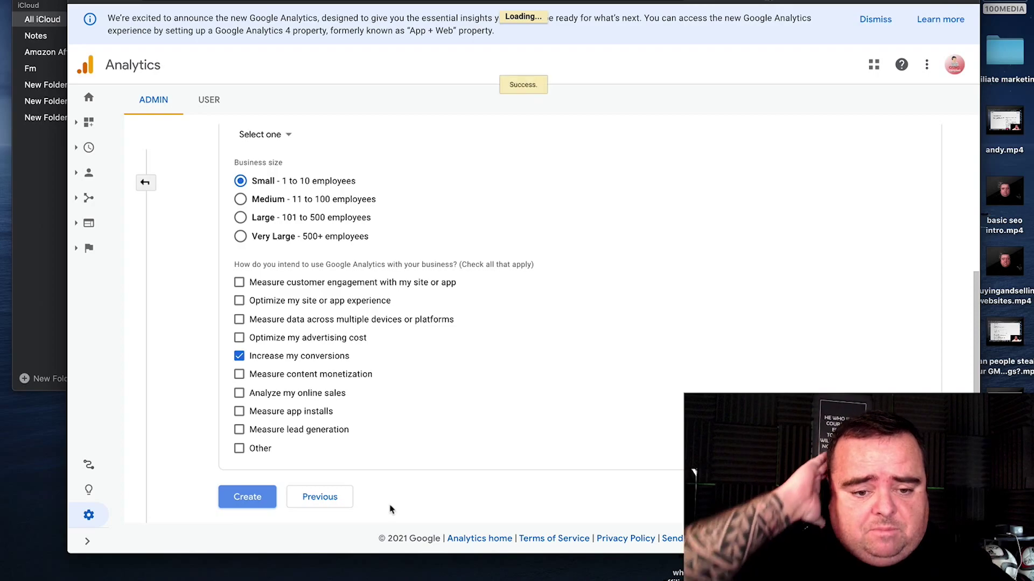
Create the property and start a Web data stream, reaching the website URL and stream name fields.
click(379, 498)
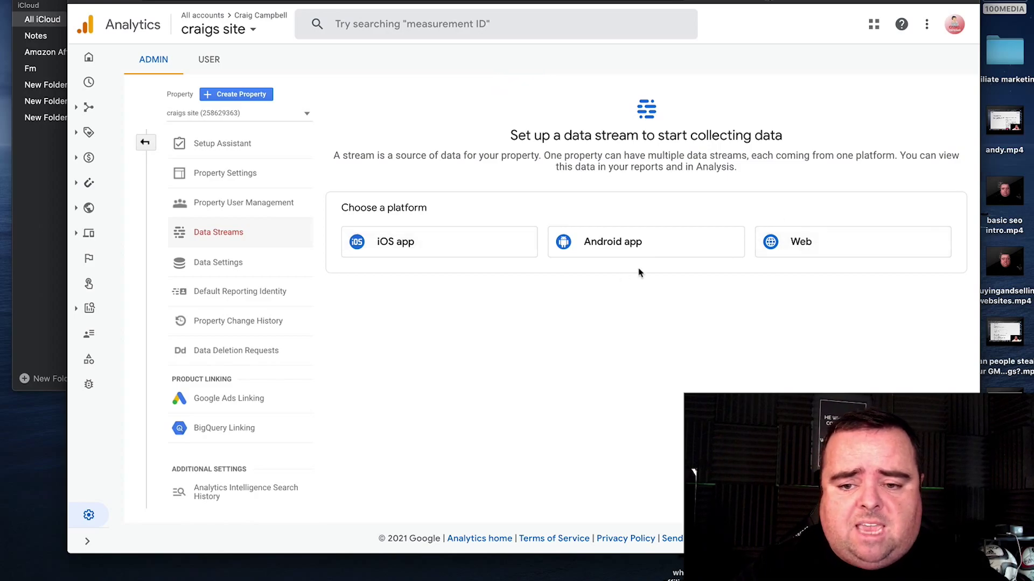
click(797, 244)
click(515, 137)
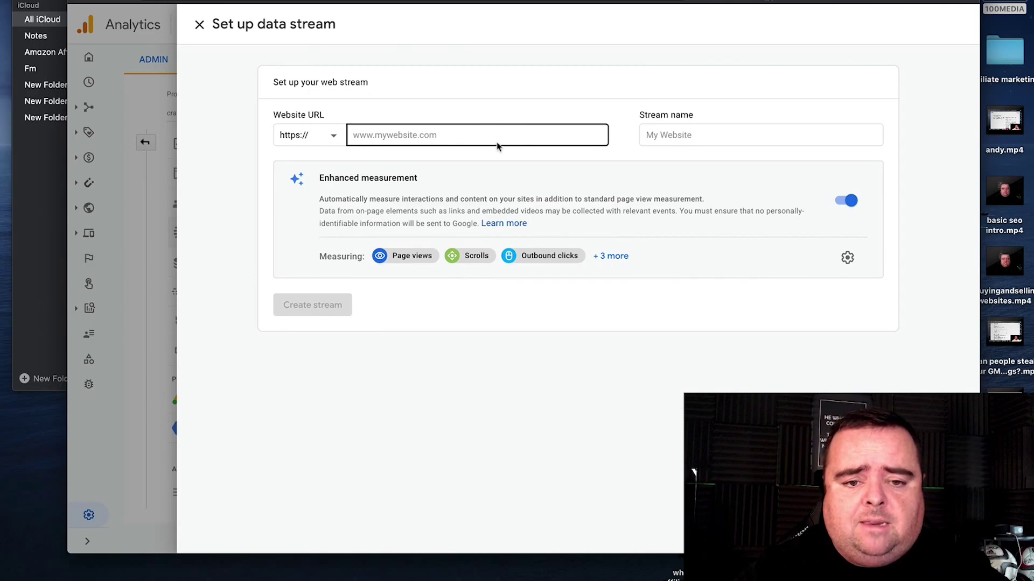
click(665, 143)
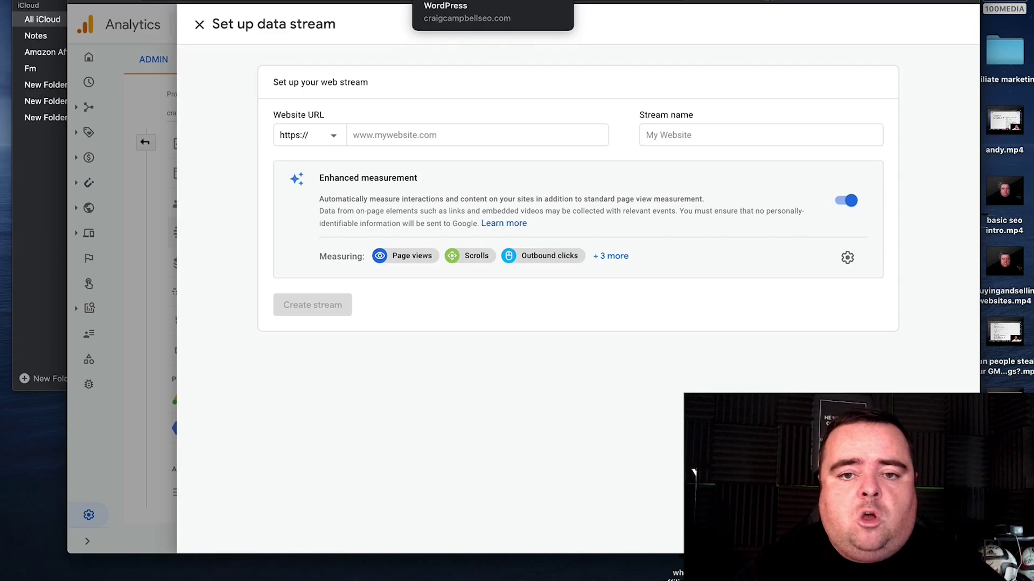
click(447, 1)
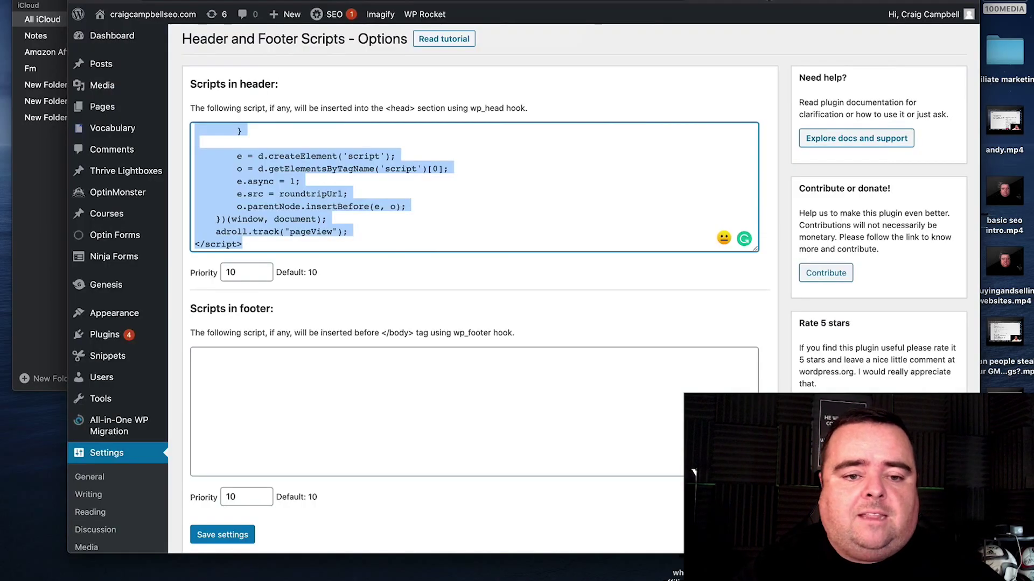
Select the existing WordPress header script code, then return to the Google Analytics Audience Overview.
click(407, 230)
drag(425, 231, 228, 219)
scroll(229, 219, down, 5)
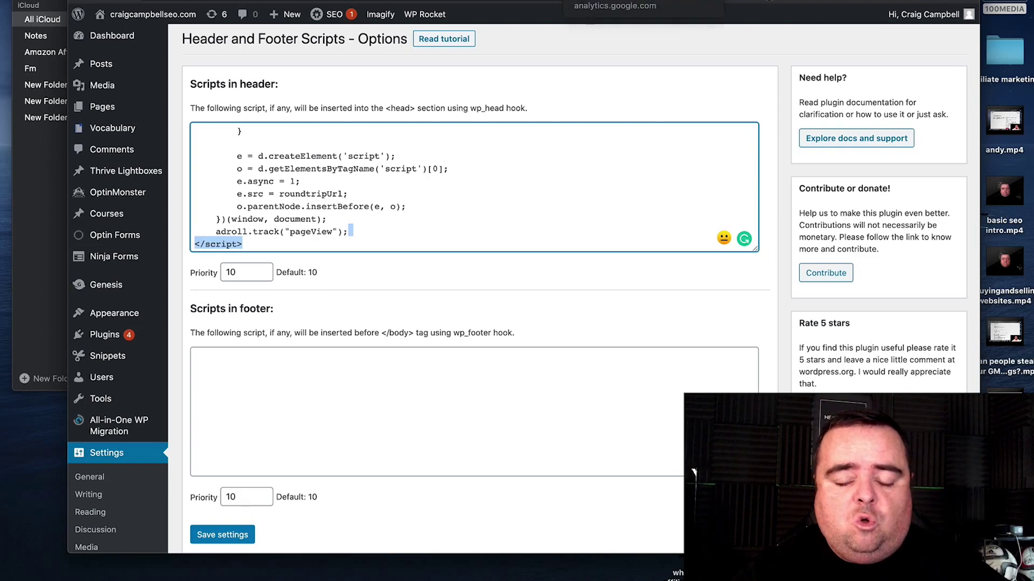
key(ctrl+Tab)
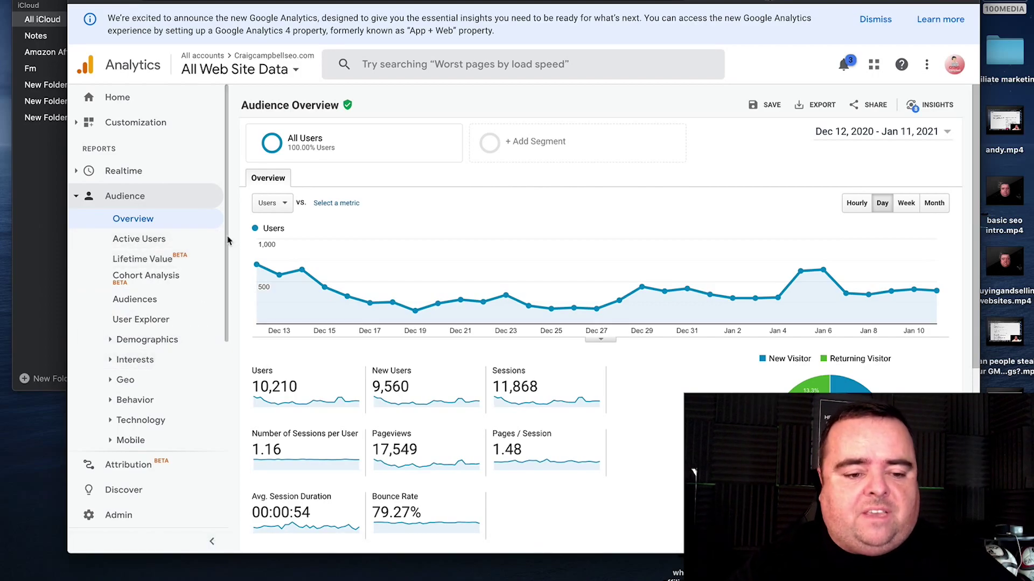
Open the Users Flow report from the Audience section.
drag(227, 240, 228, 339)
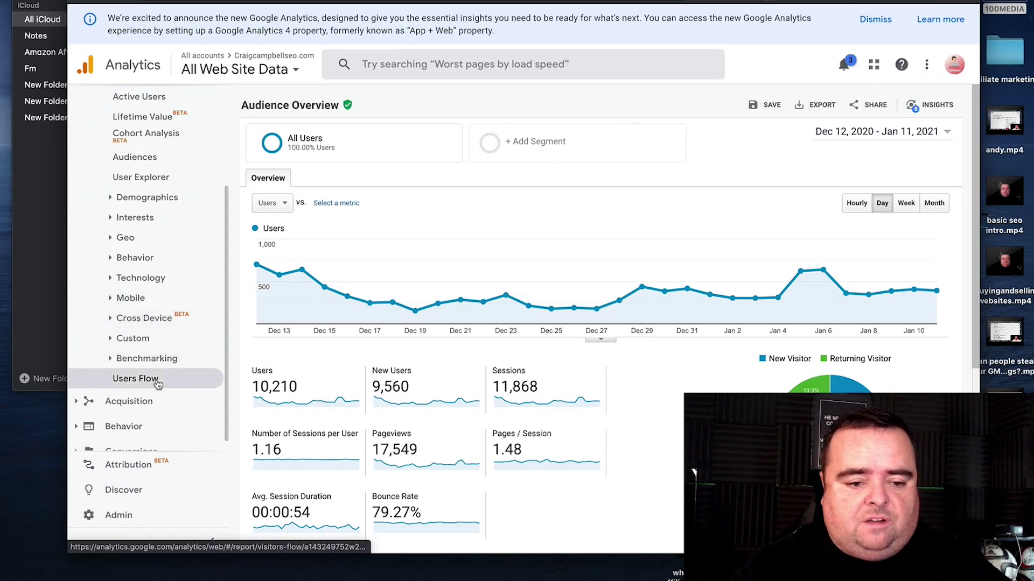
click(135, 379)
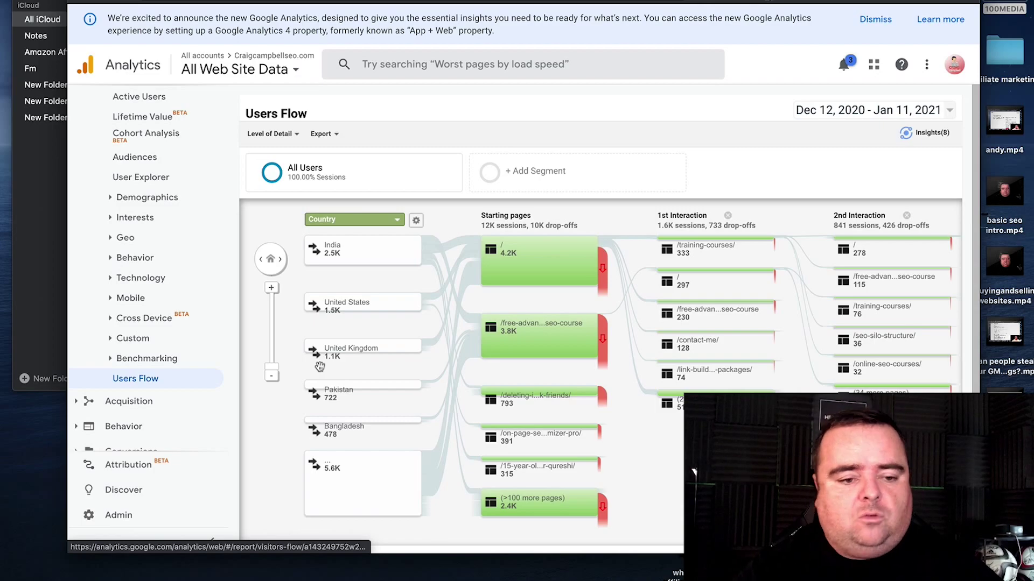
View the Mobile Overview, then open the Mobile Devices report led by Apple iPhone.
click(134, 298)
click(144, 318)
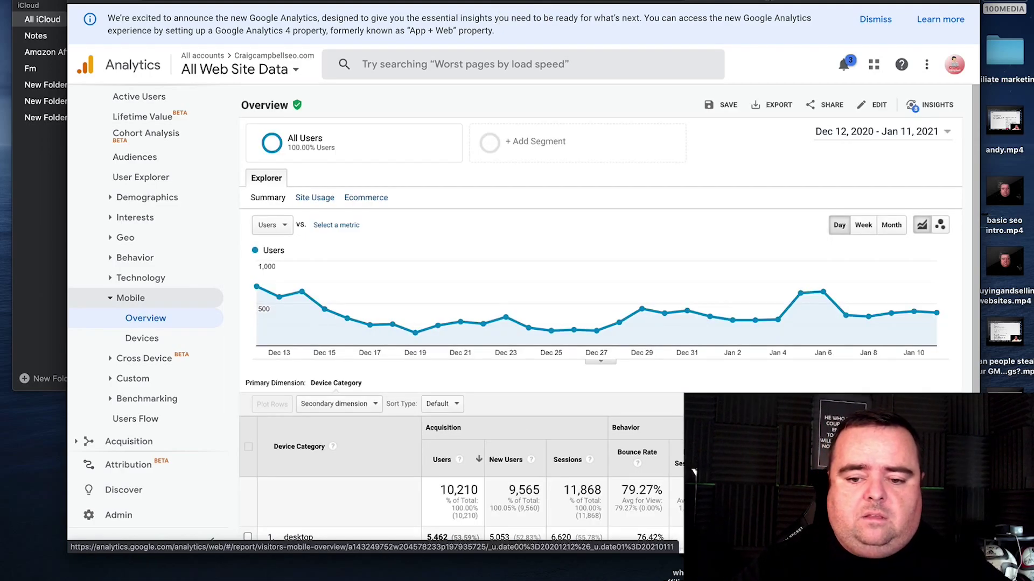
scroll(709, 381, down, 5)
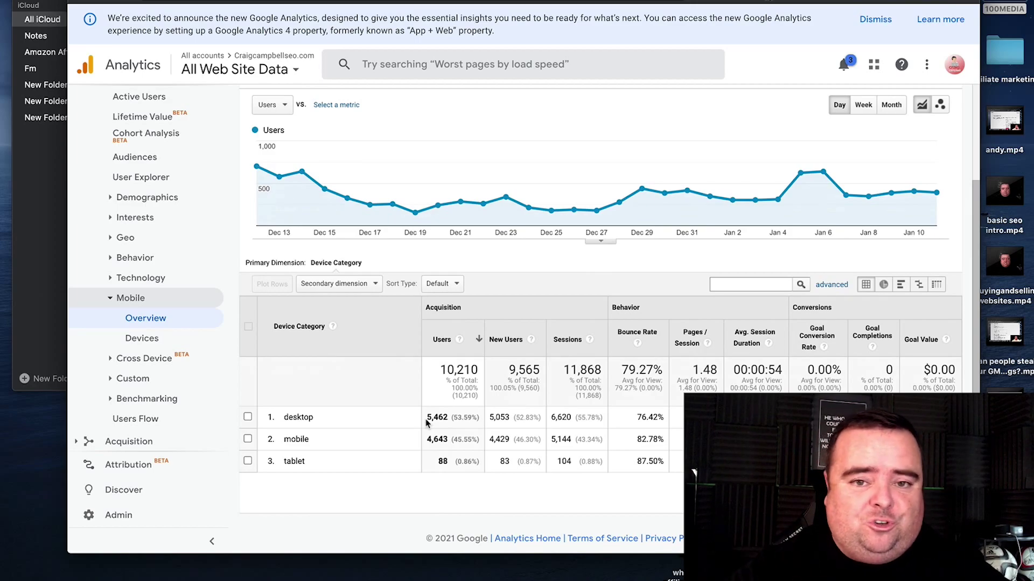
click(151, 342)
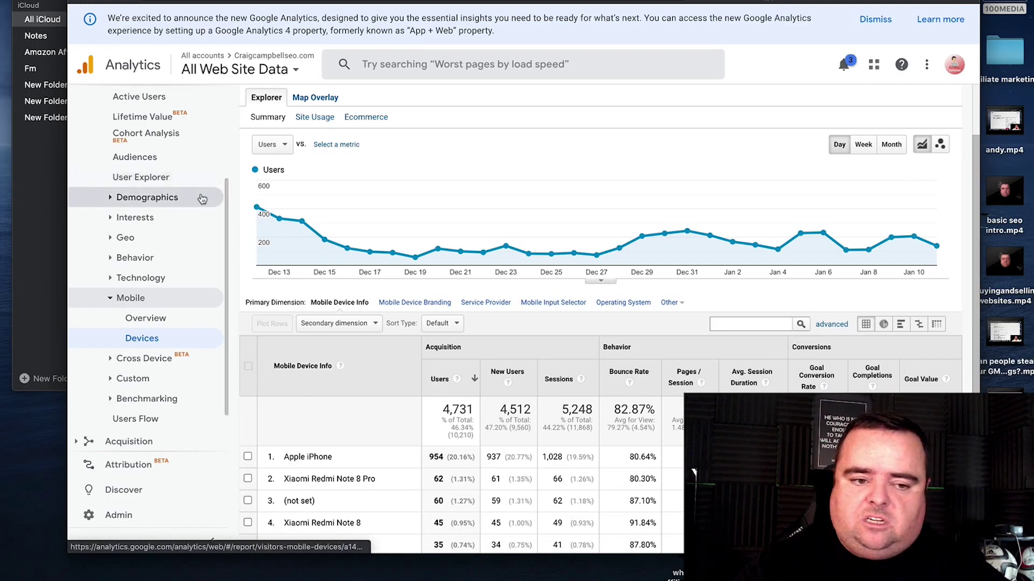
Browse Interests Overview and Geo Location, then open the New vs Returning report.
click(189, 216)
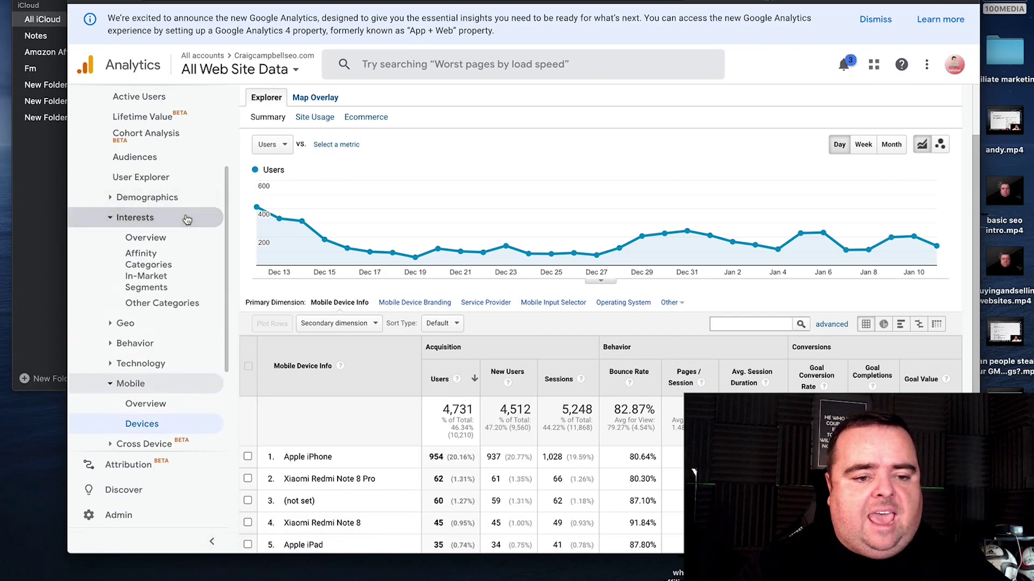
click(175, 245)
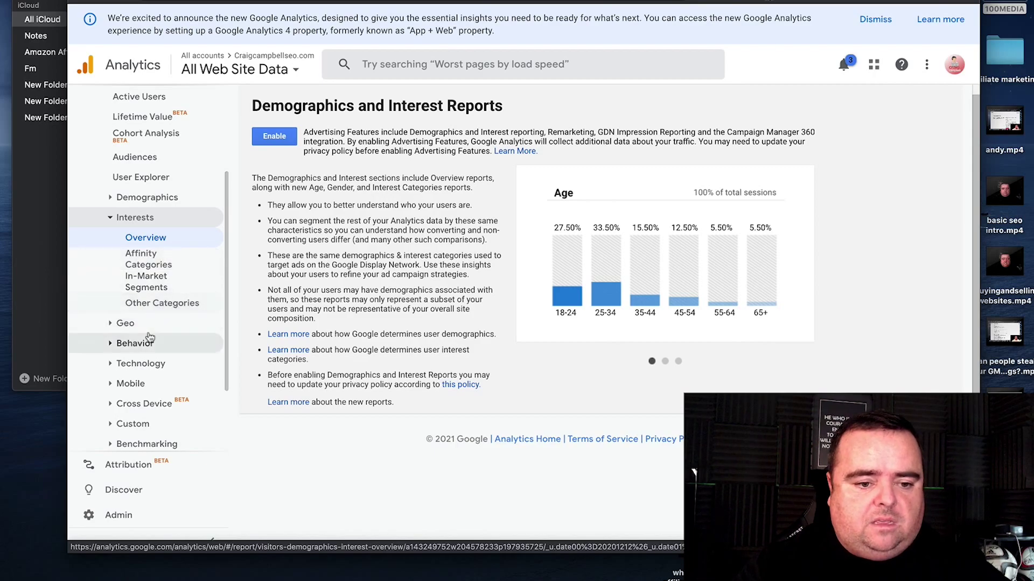
click(135, 323)
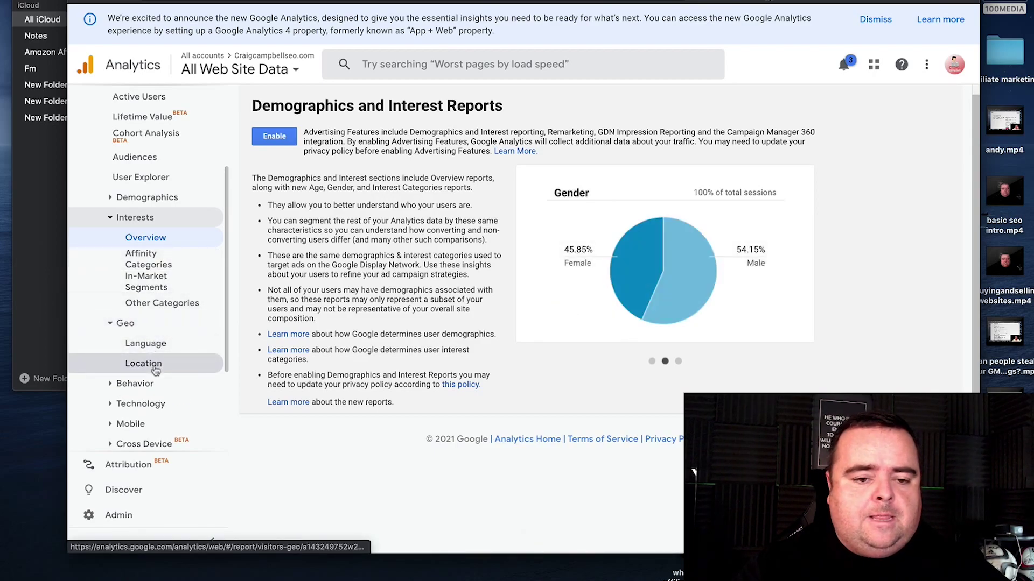
click(155, 365)
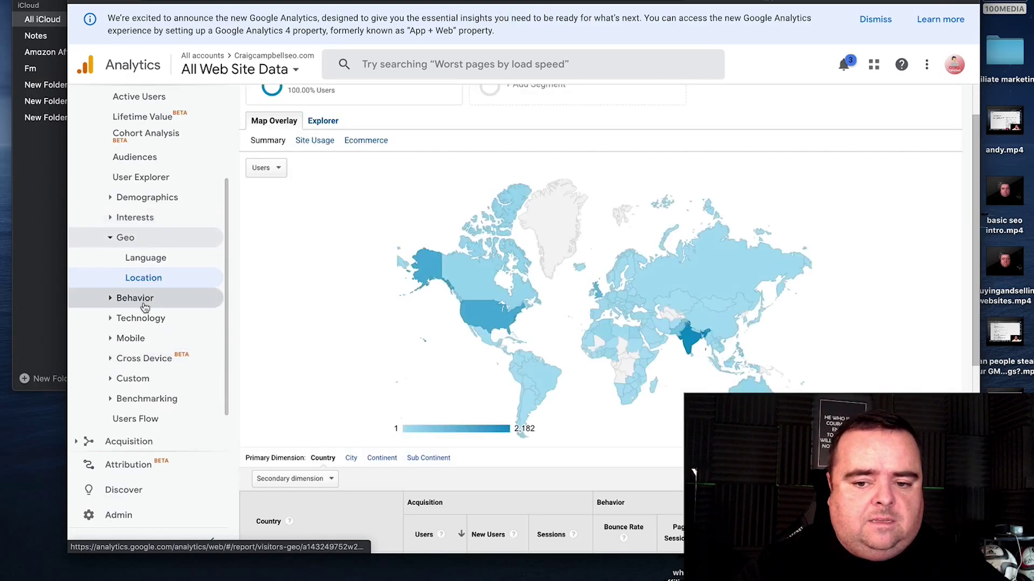
click(143, 304)
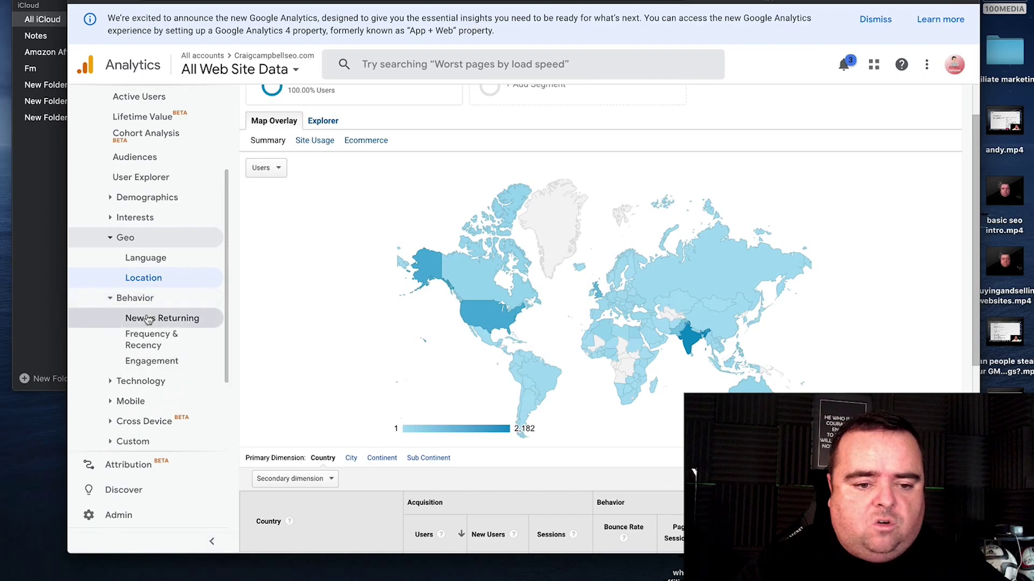
click(148, 318)
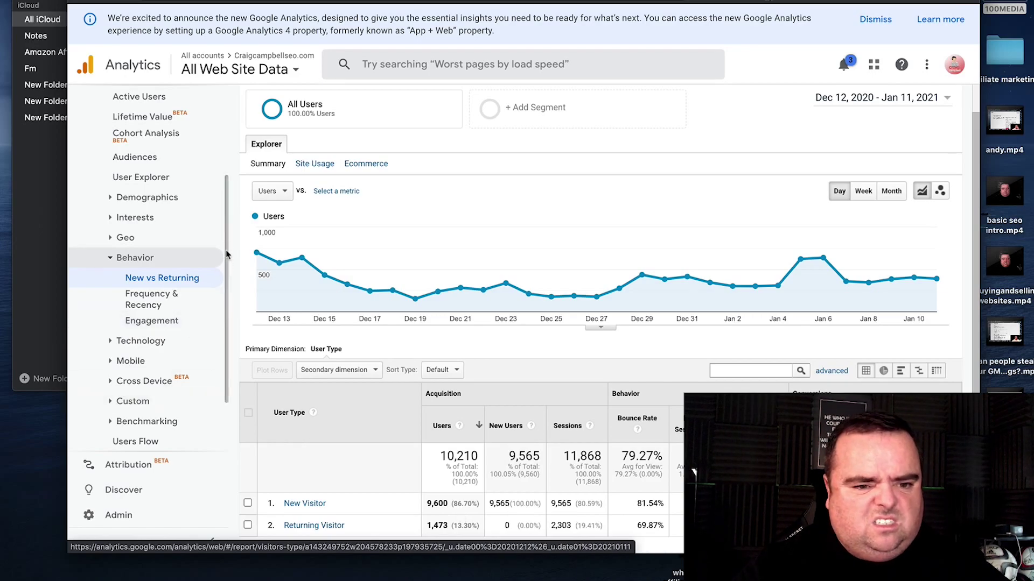
scroll(226, 254, down, 3)
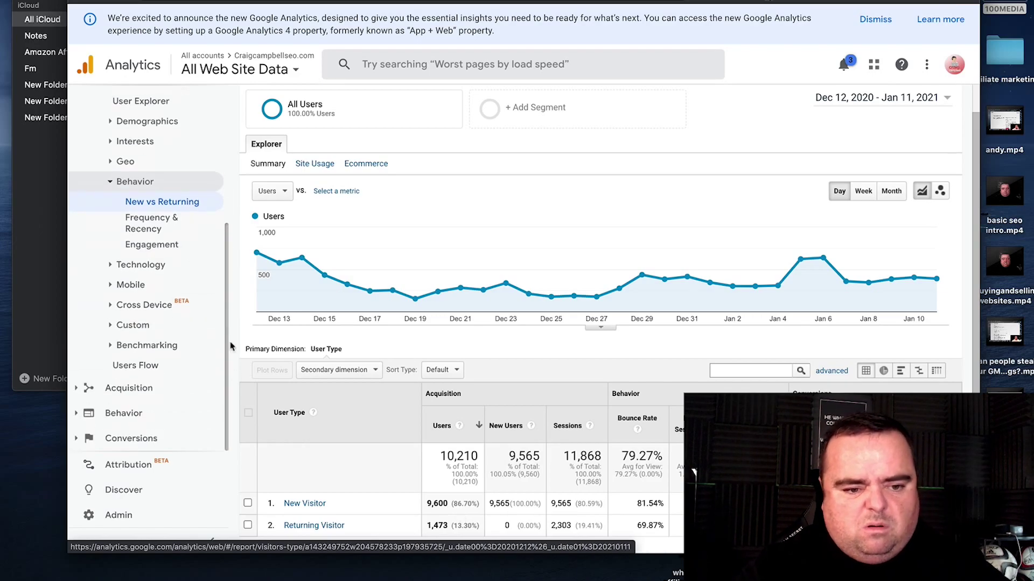
Open Acquisition Overview and inspect the Top Channels pie slices, led by Organic Search 44.7%.
click(152, 390)
click(147, 411)
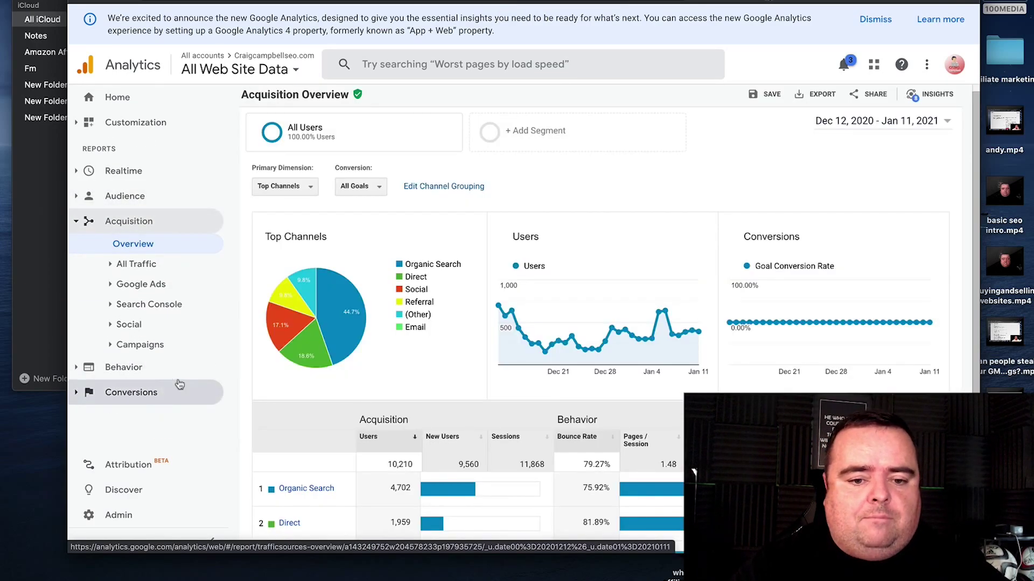
mouse_move(345, 322)
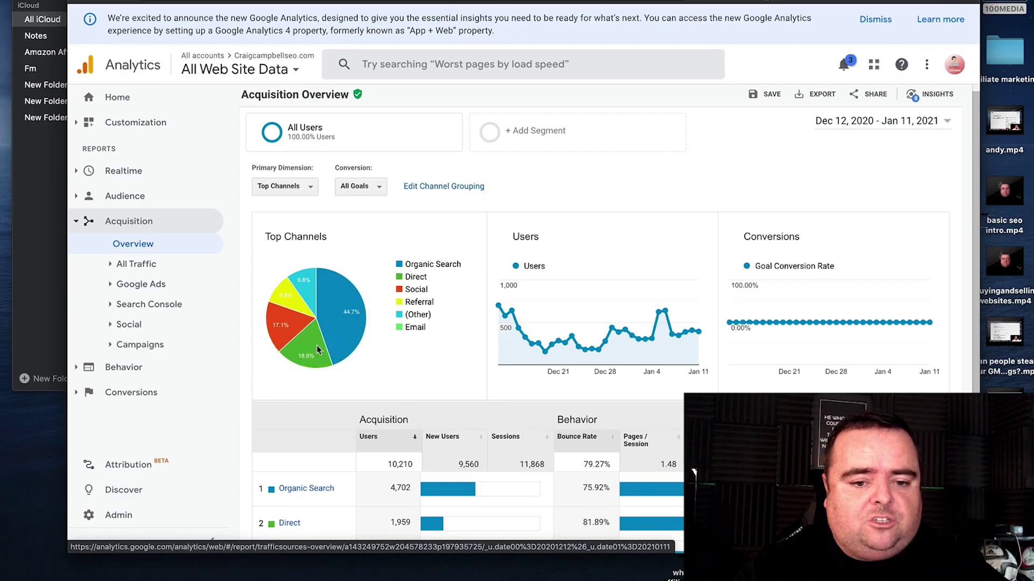
mouse_move(318, 343)
mouse_move(289, 326)
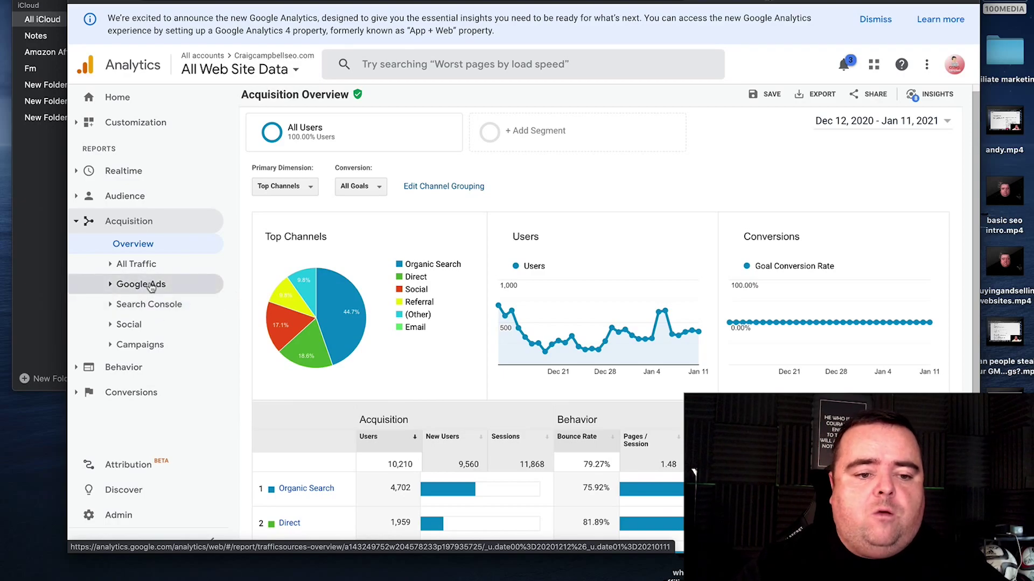
Open the Social Overview and scroll to the Social Network table led by Facebook.
click(144, 324)
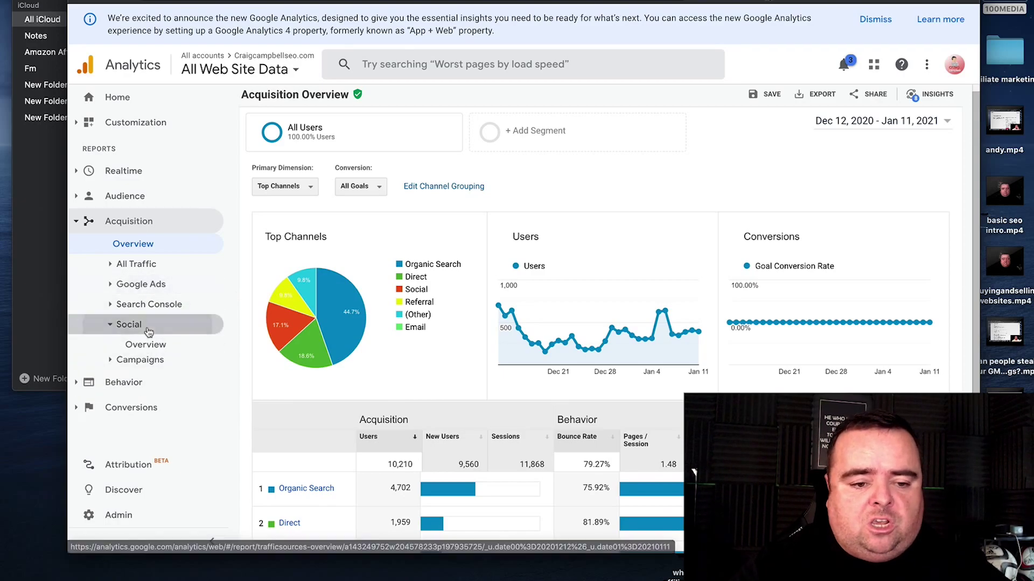
click(150, 348)
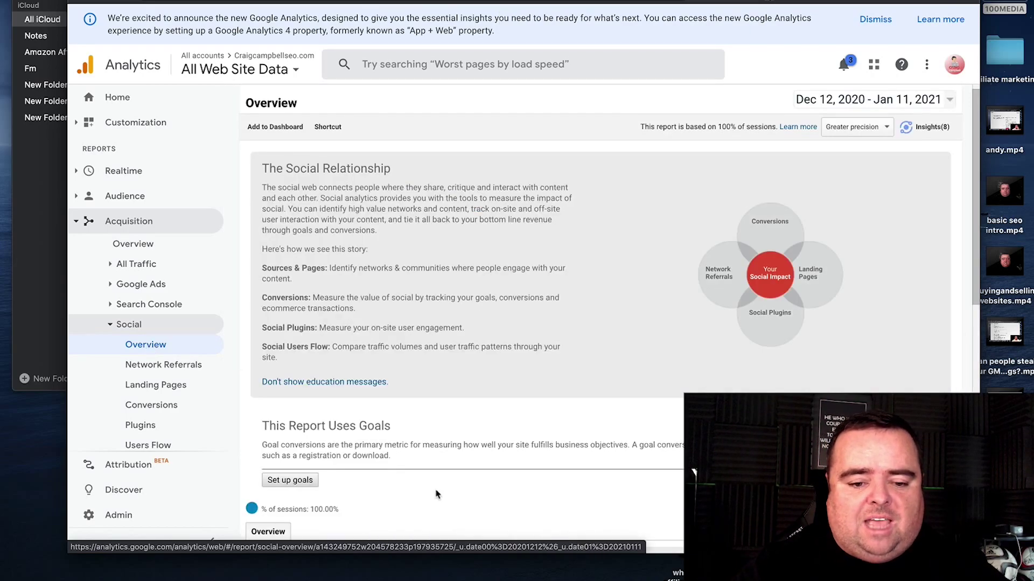
drag(452, 520, 465, 544)
scroll(465, 544, down, 10)
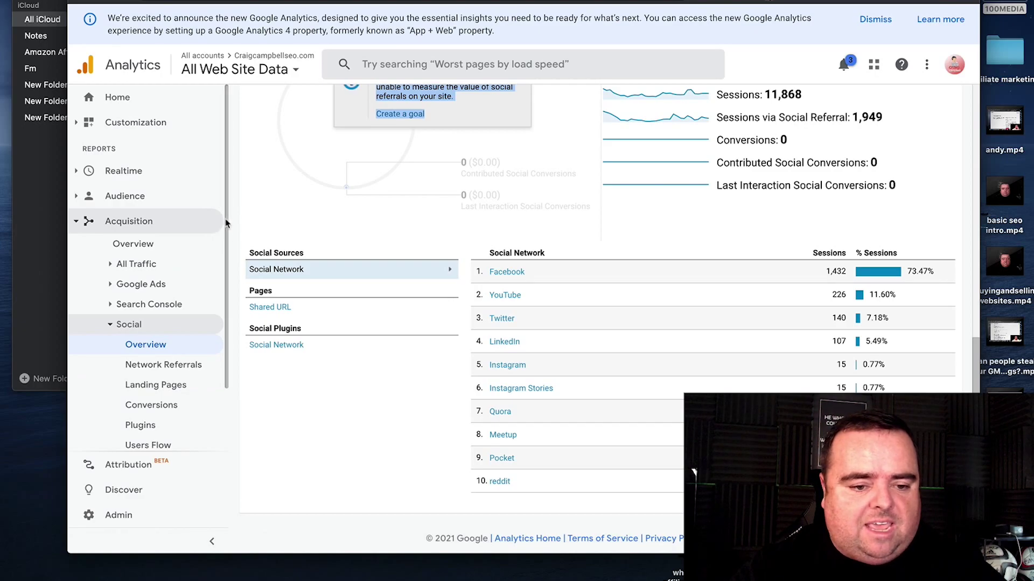
Expand the Conversions reports group in the left navigation, keeping Social Overview displayed.
scroll(225, 218, down, 3)
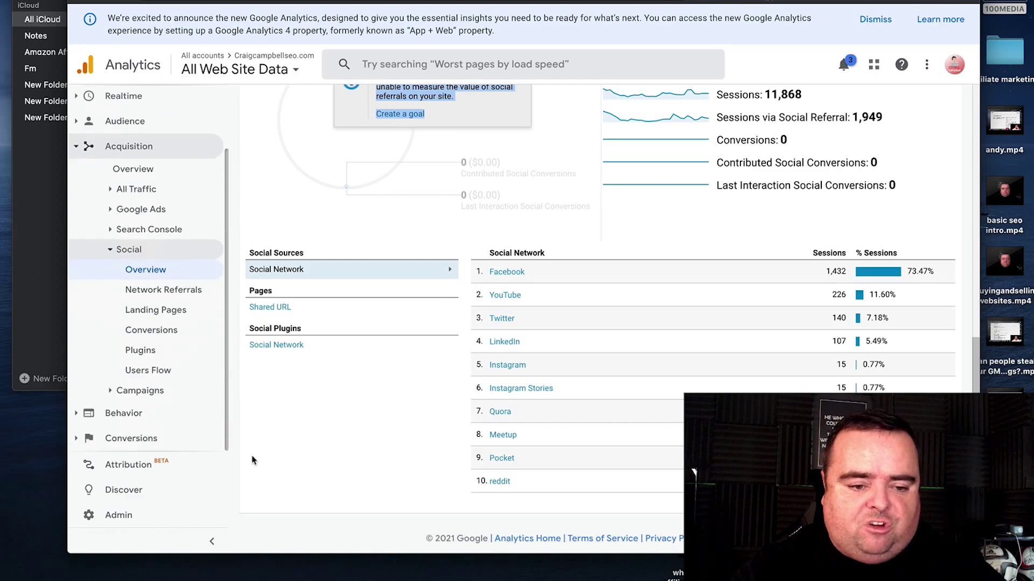
click(150, 438)
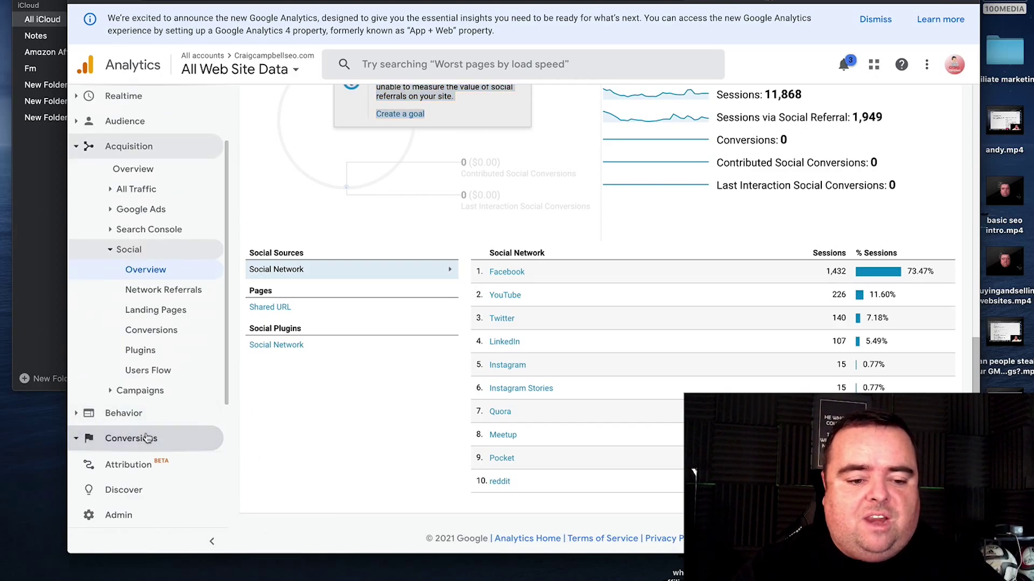